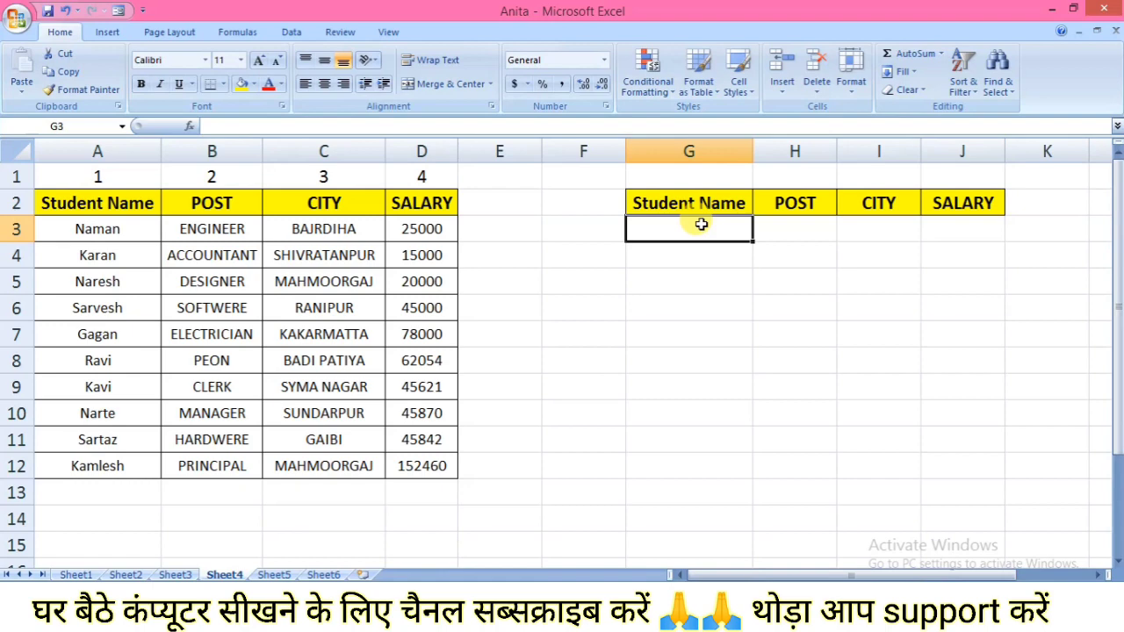
Enter the student name listed in A8 into G3 and fill the POST cell H3 with =VLOOKUP(G3,A2:D12,2,0)
text(RAVI)
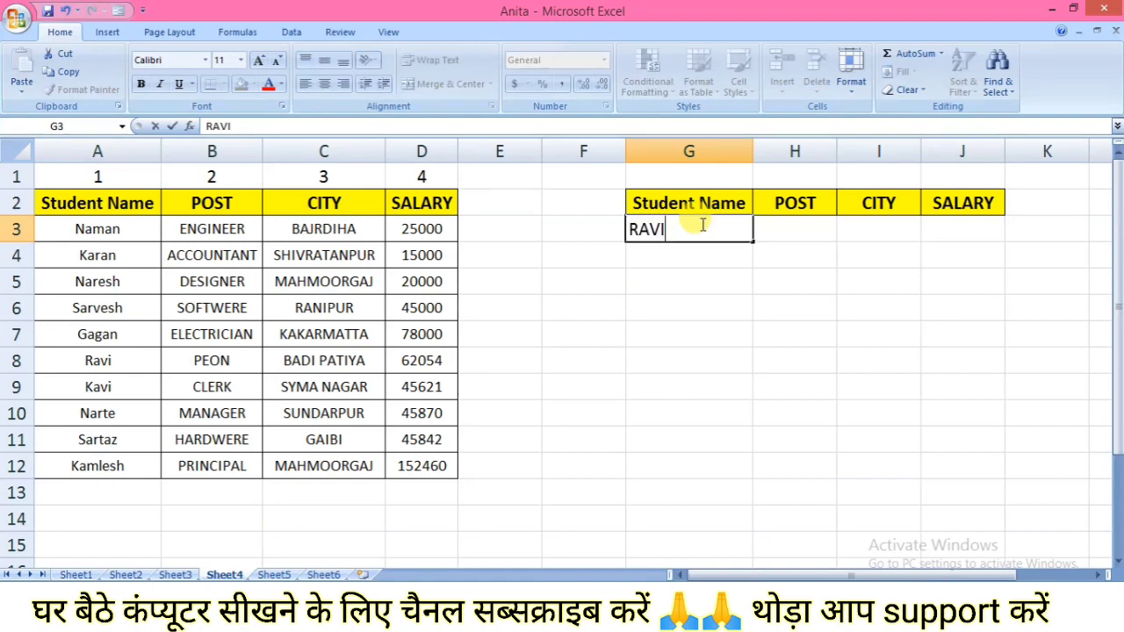
click(805, 230)
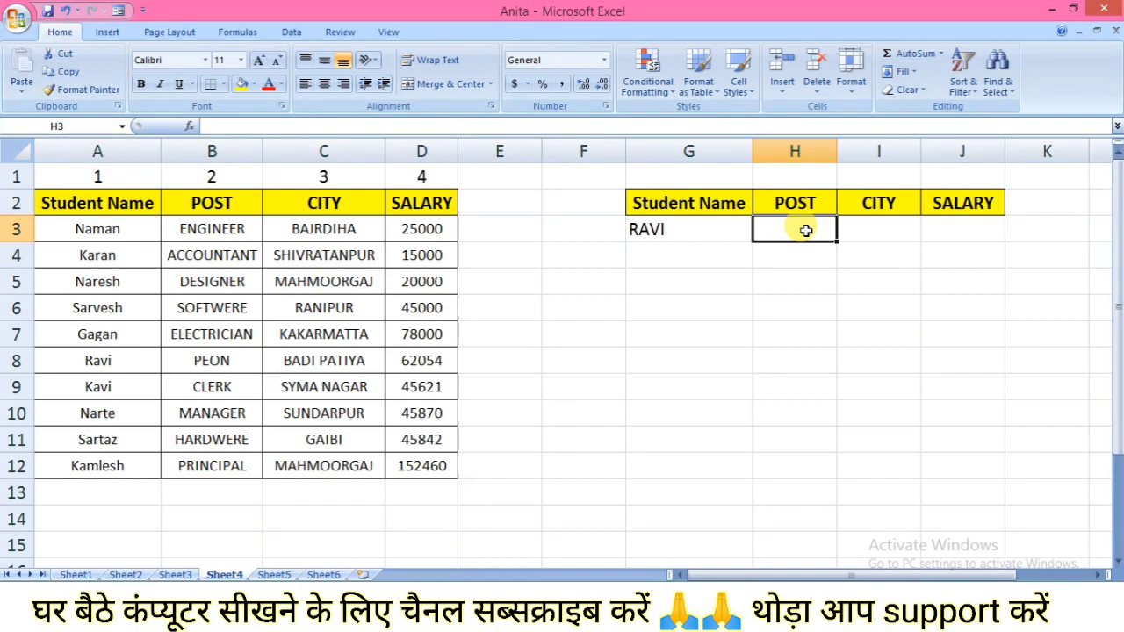
text(=)
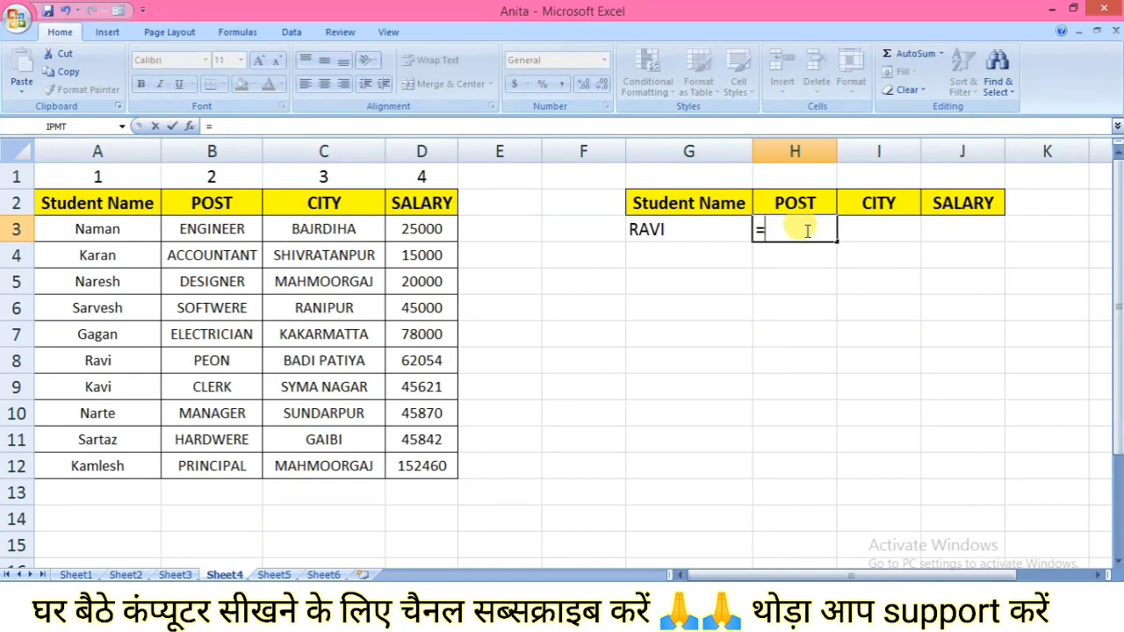
text(VLOOKUP()
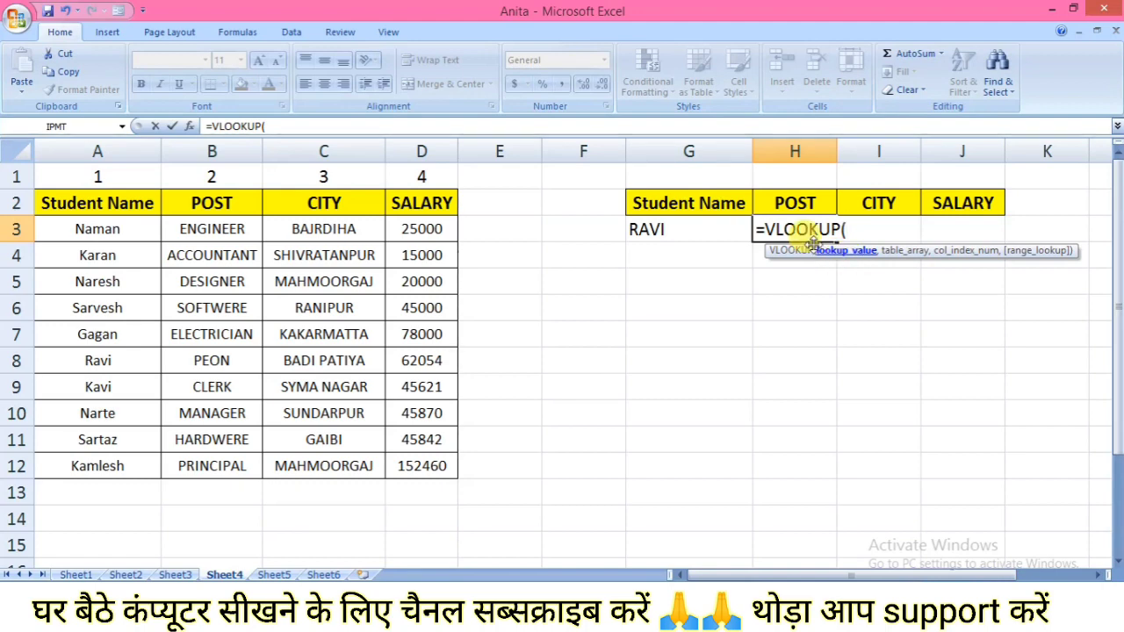
click(685, 230)
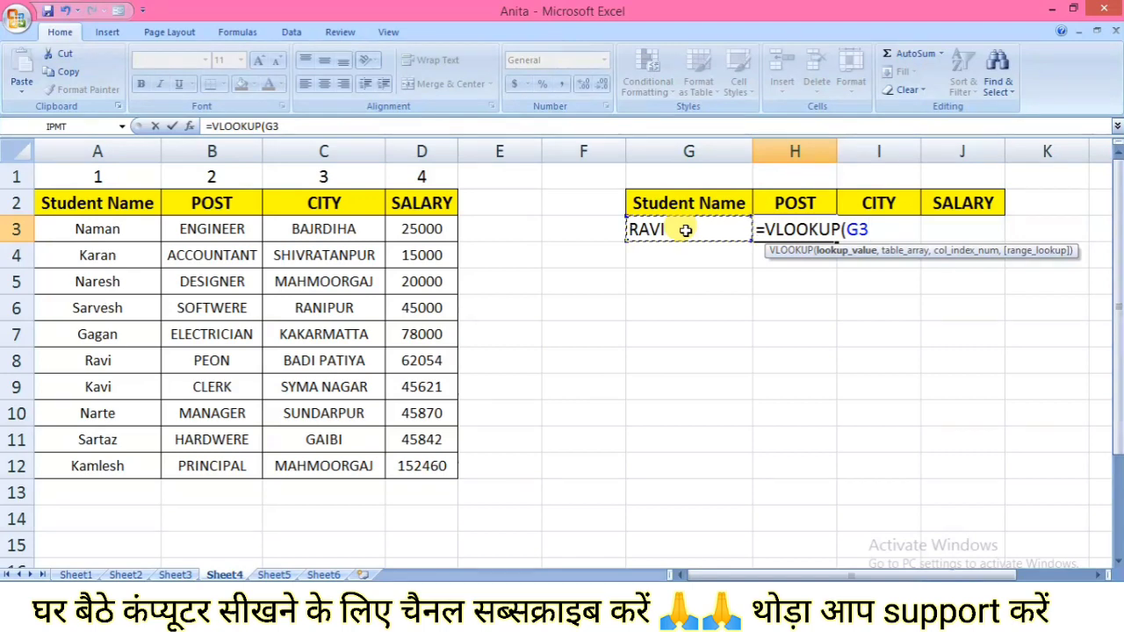
text(,)
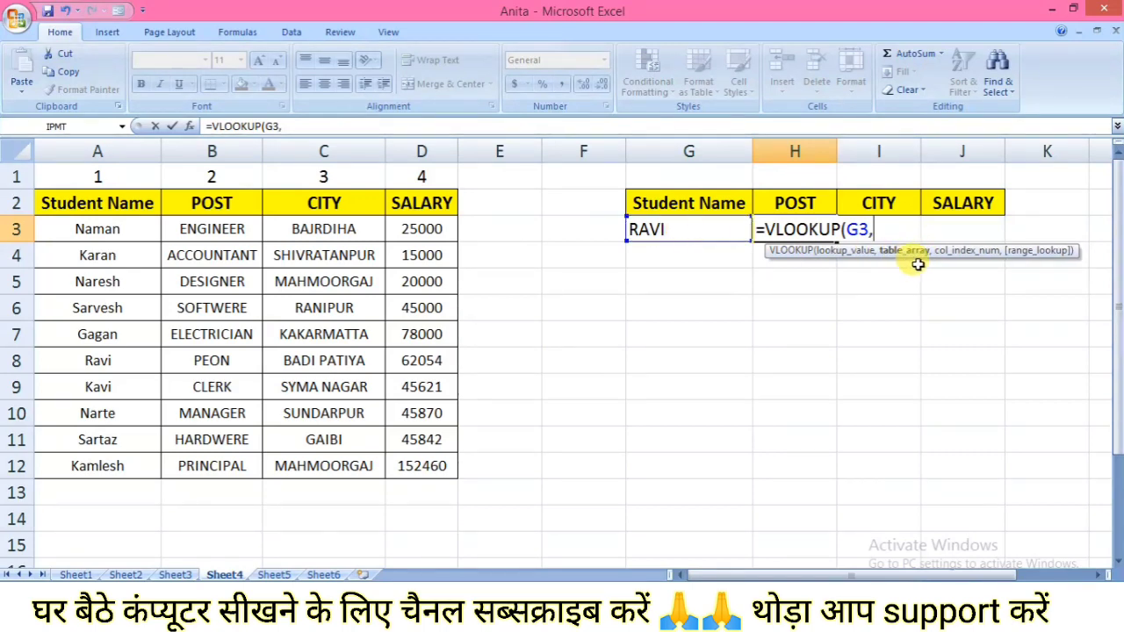
click(114, 203)
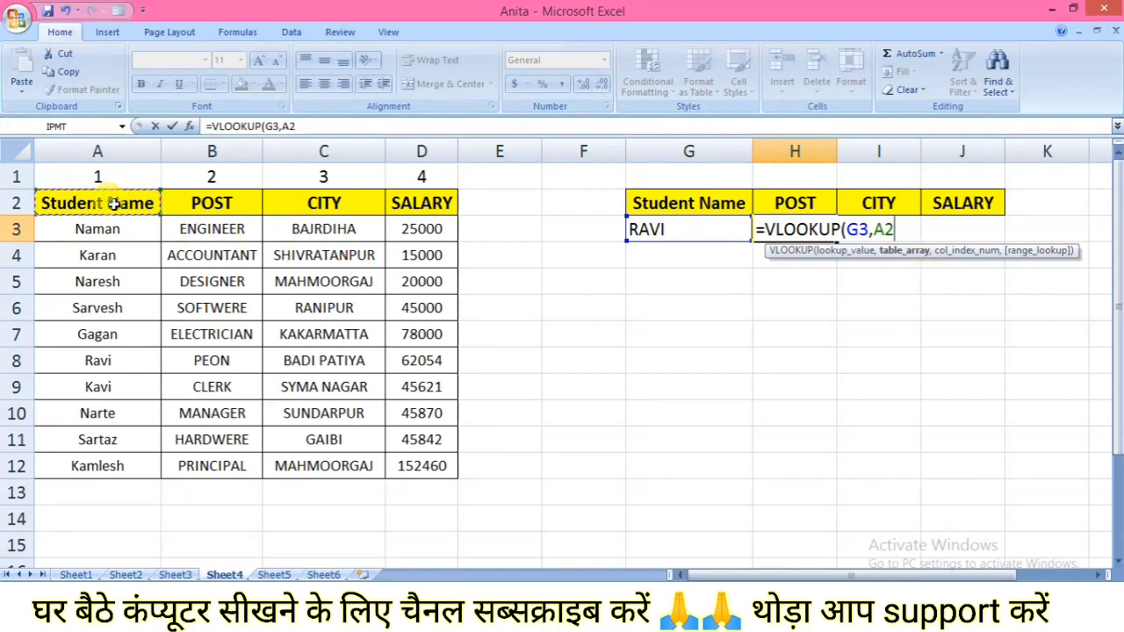
drag(115, 203, 401, 469)
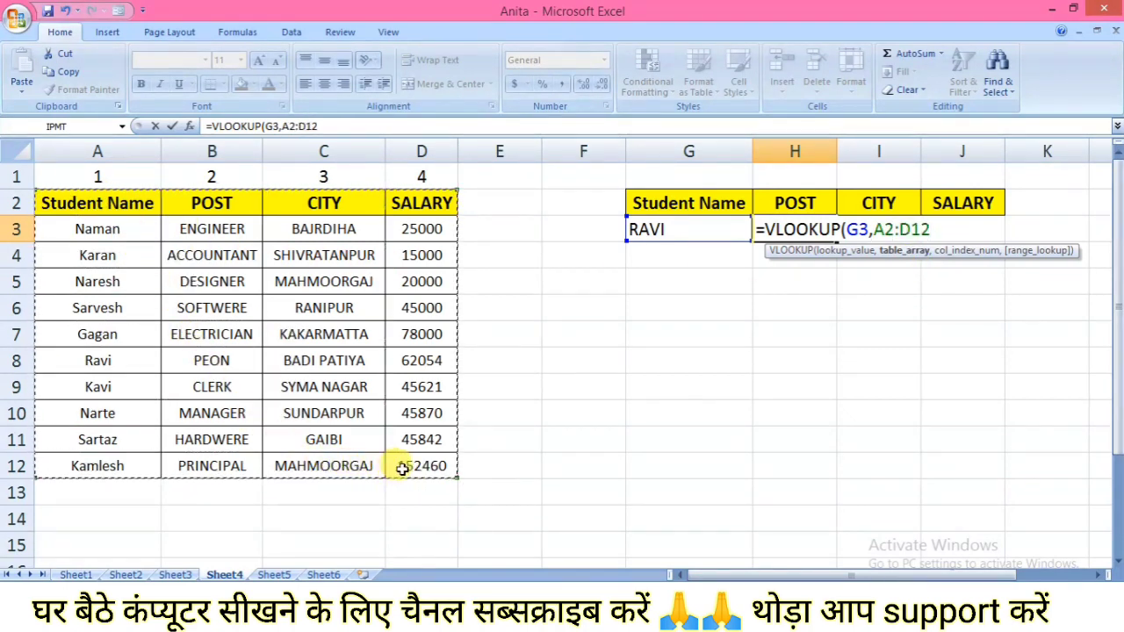
text(,)
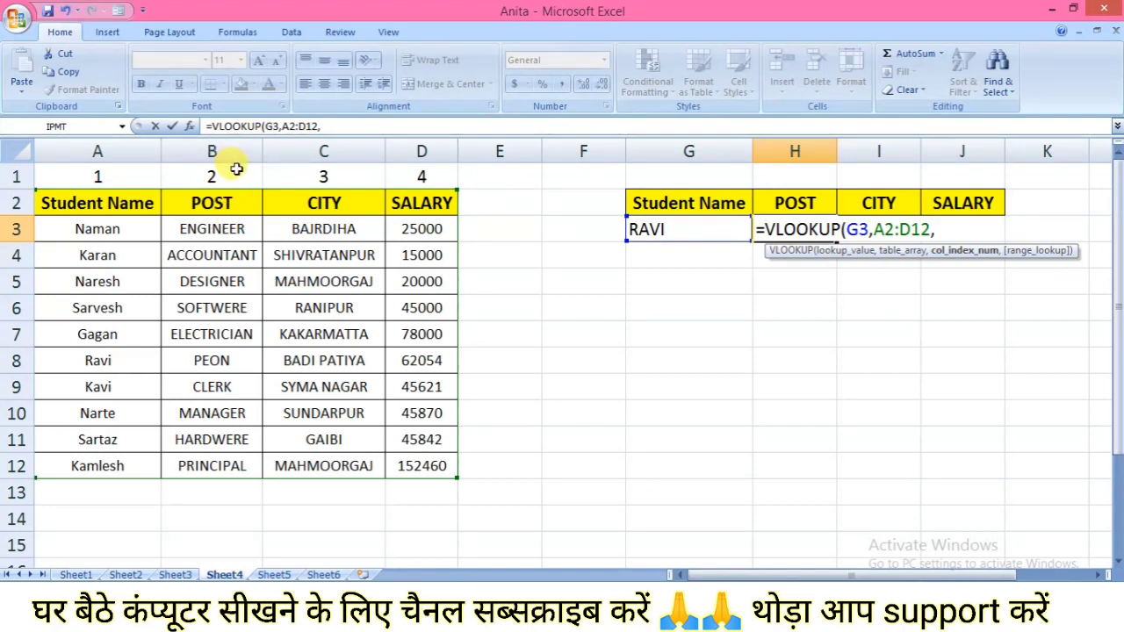
text(2,)
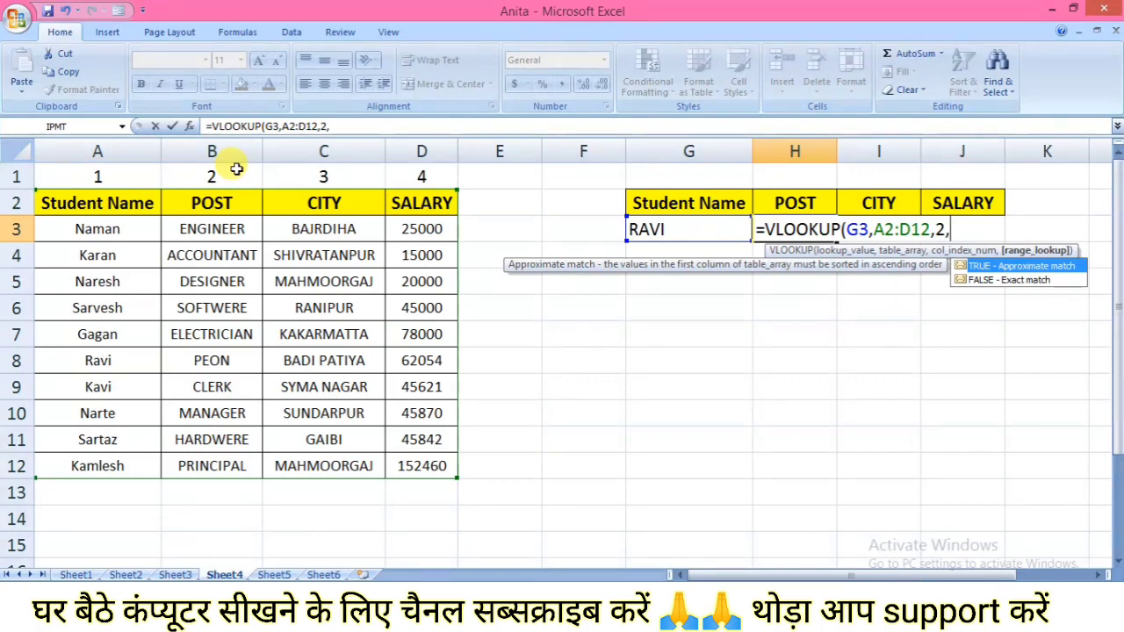
text(0))
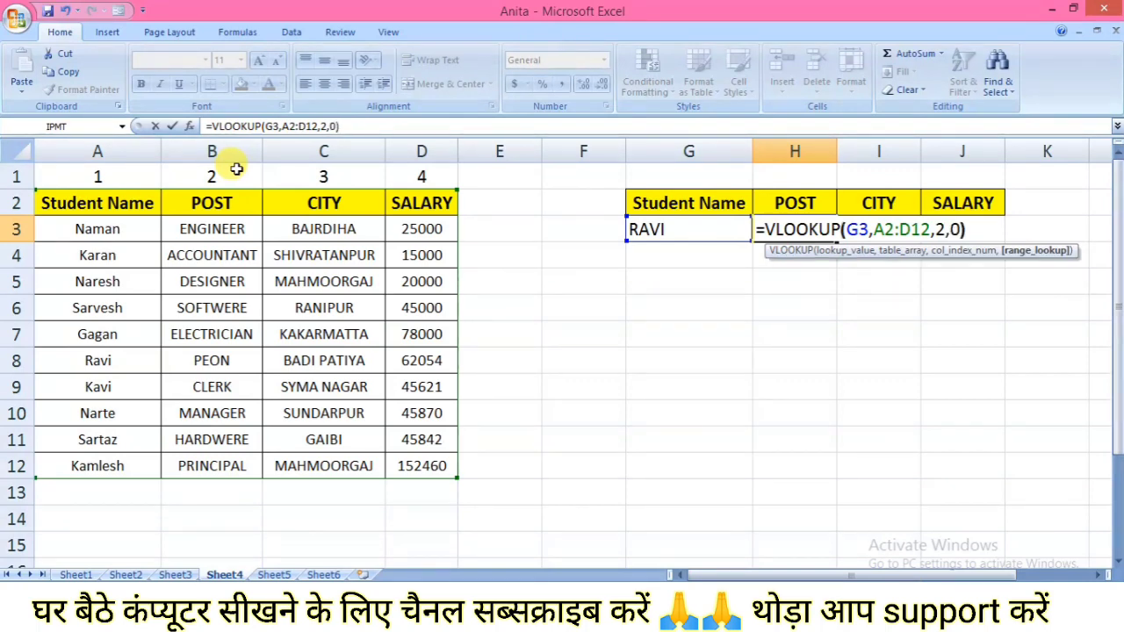
key(Return)
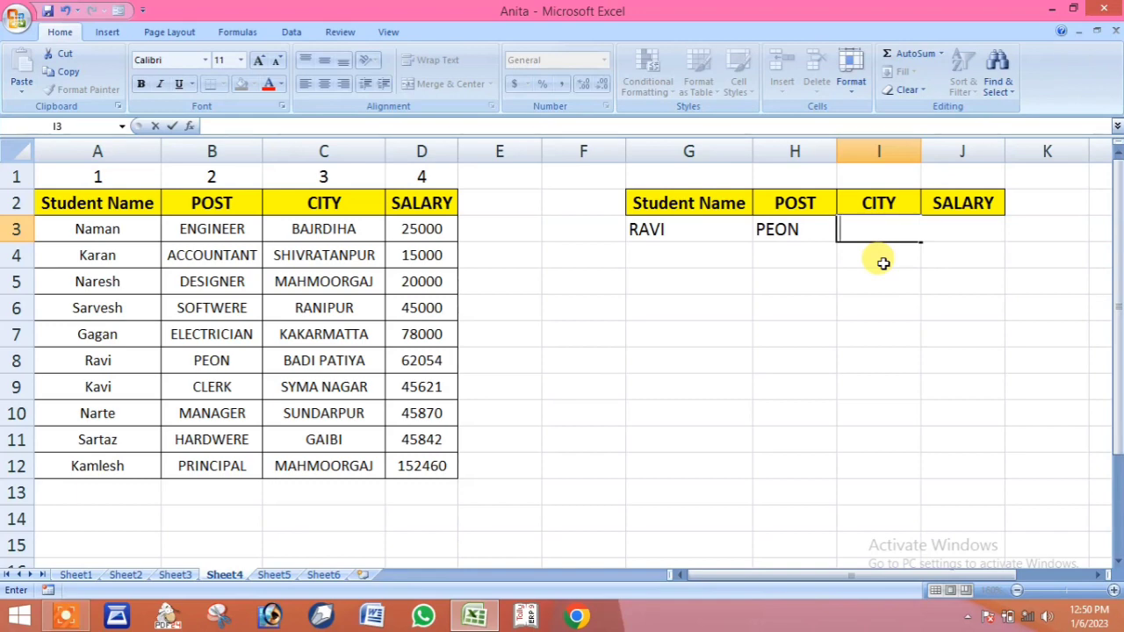
Fill the CITY cell I3 with =VLOOKUP(G3,A2:D12,3,0) and auto-fit the width of column I
text(=)
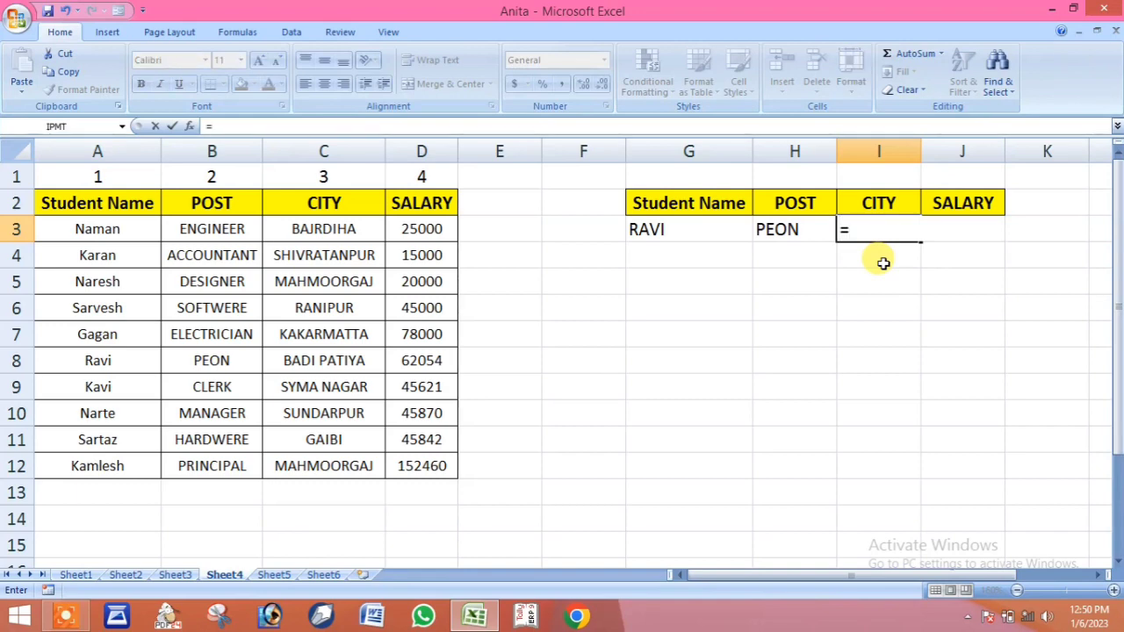
text(VL)
key(Tab)
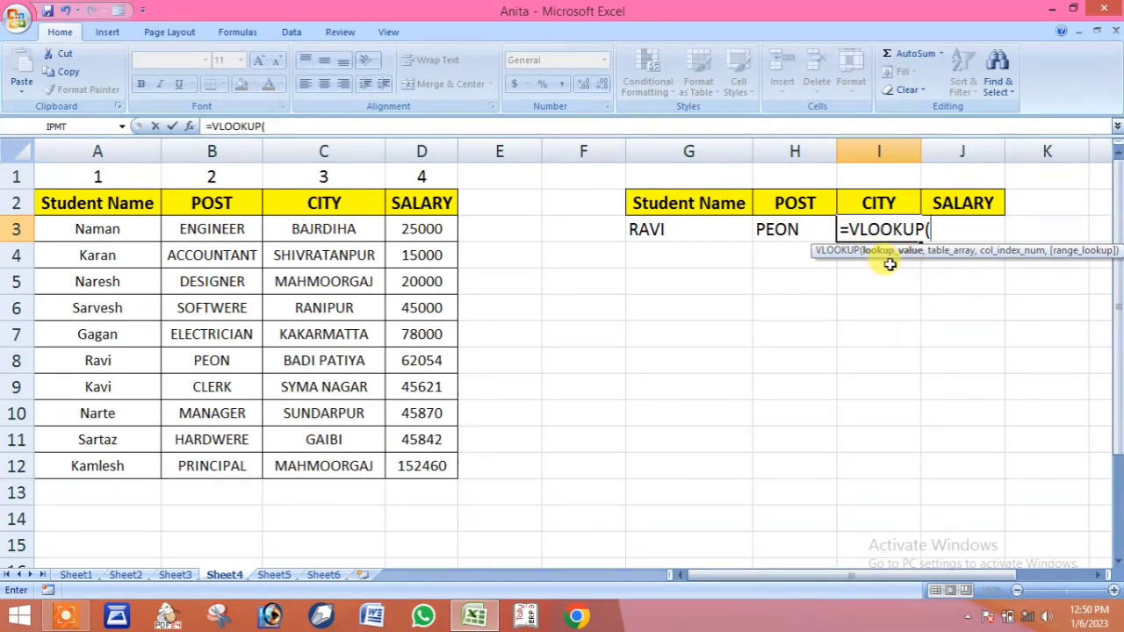
click(704, 232)
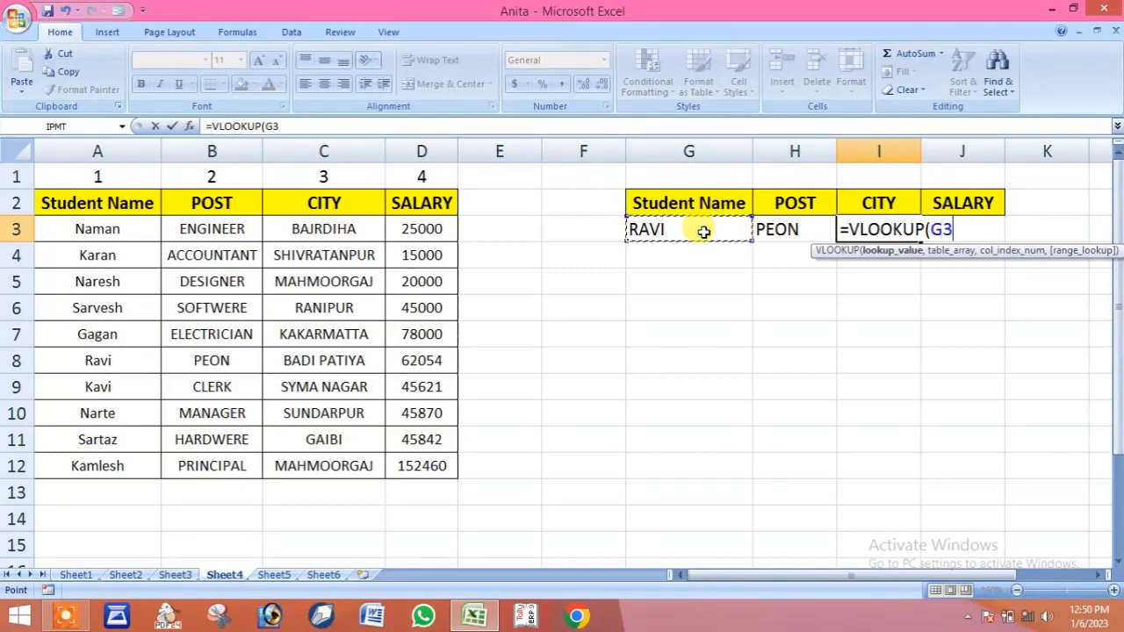
text(,)
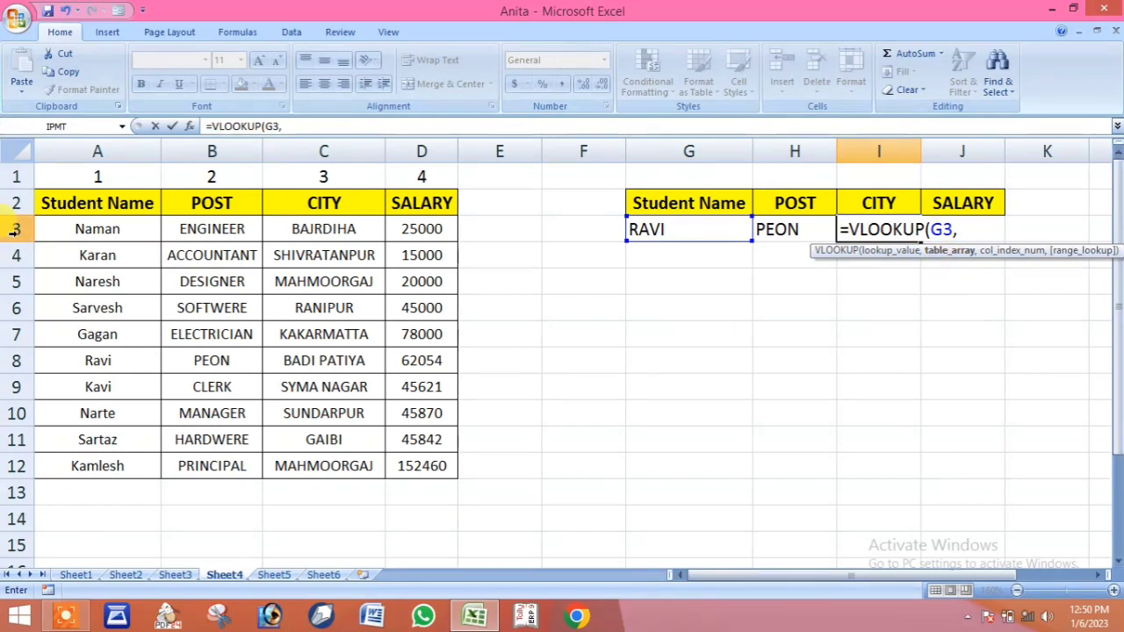
drag(98, 207, 404, 466)
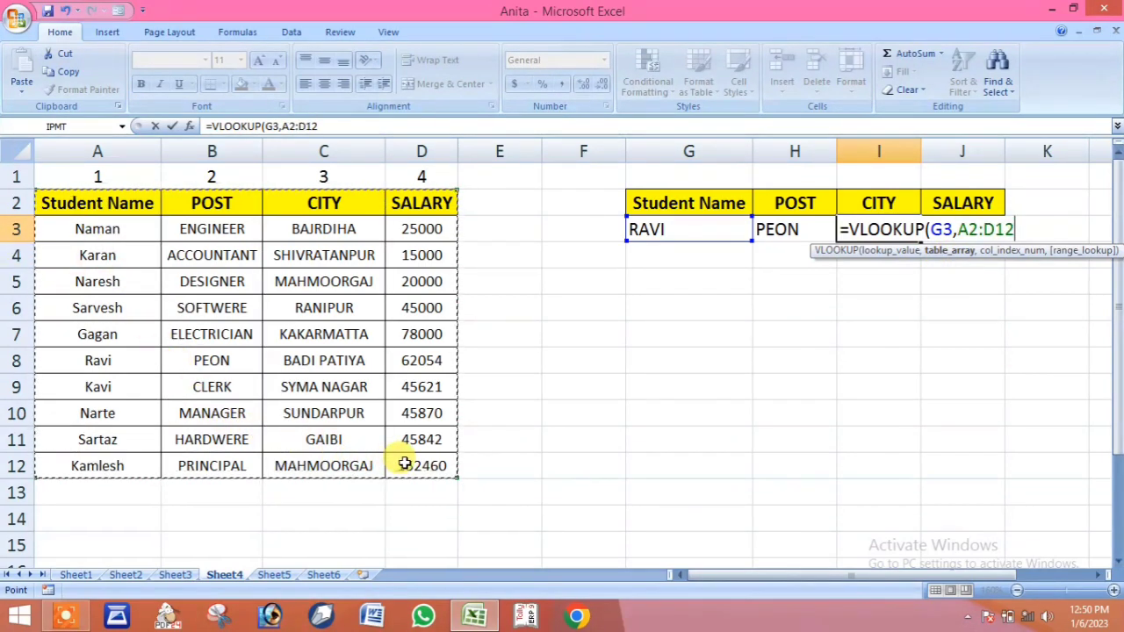
text(,3)
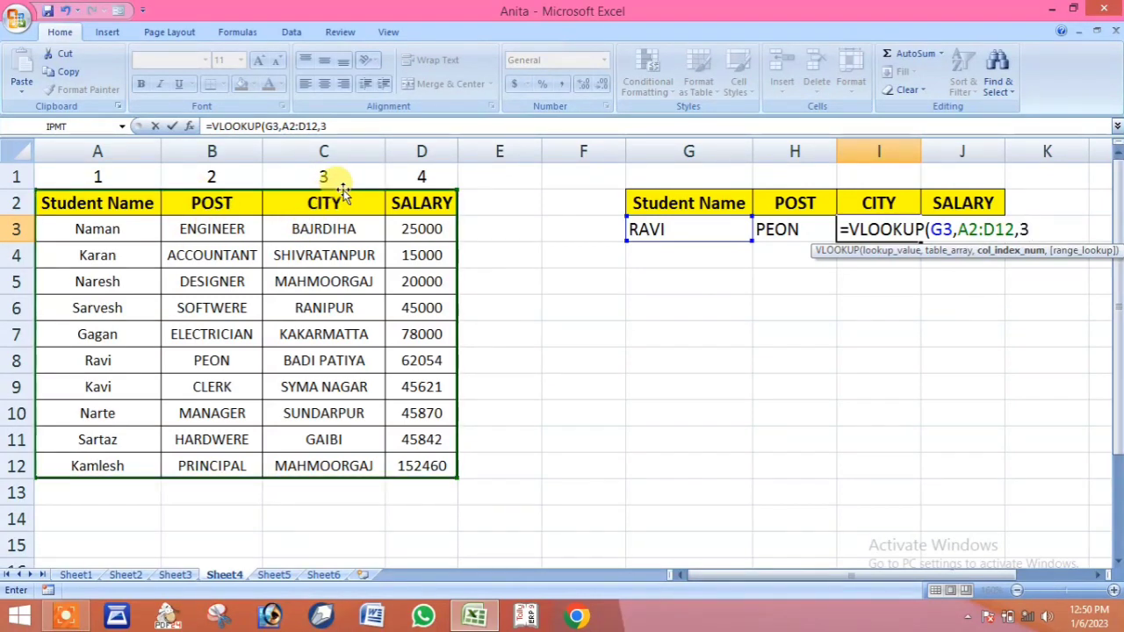
text(,)
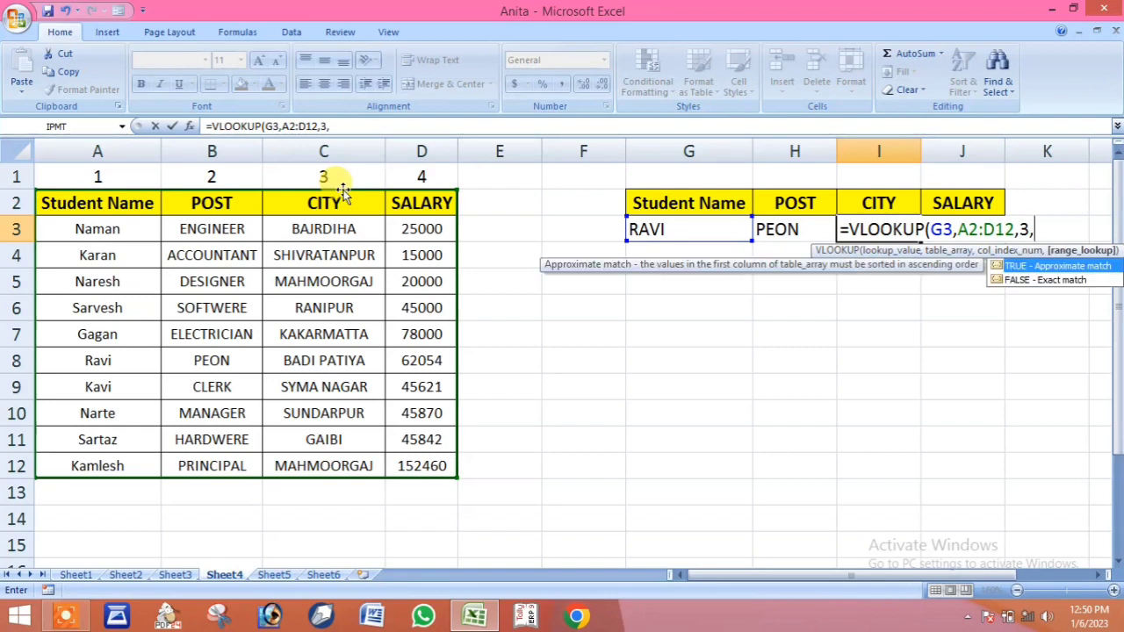
text(0))
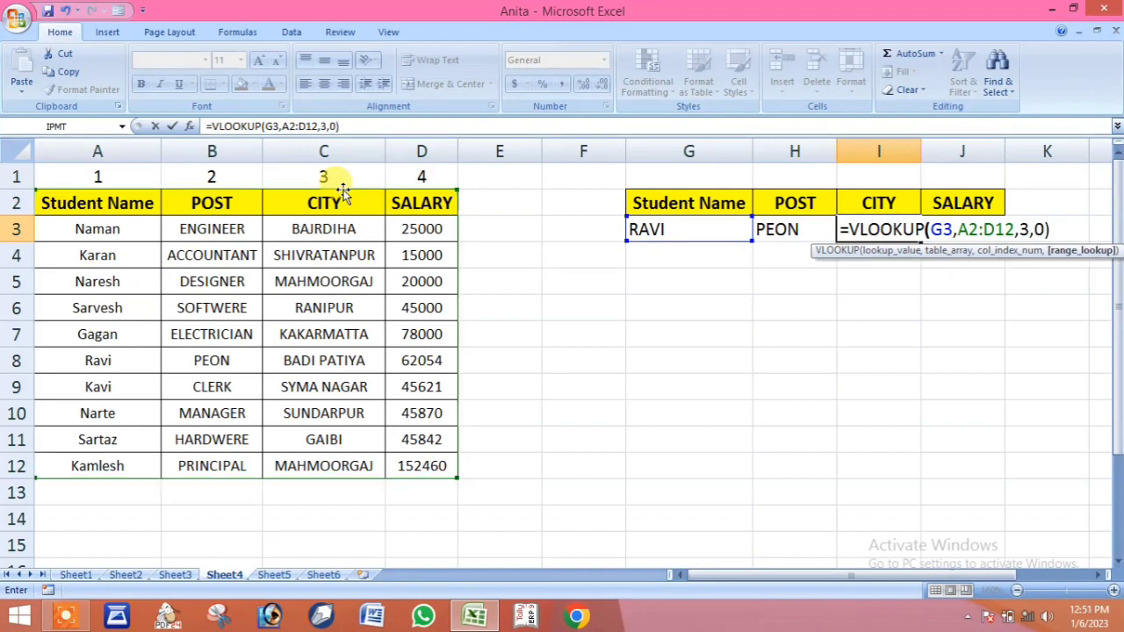
key(Return)
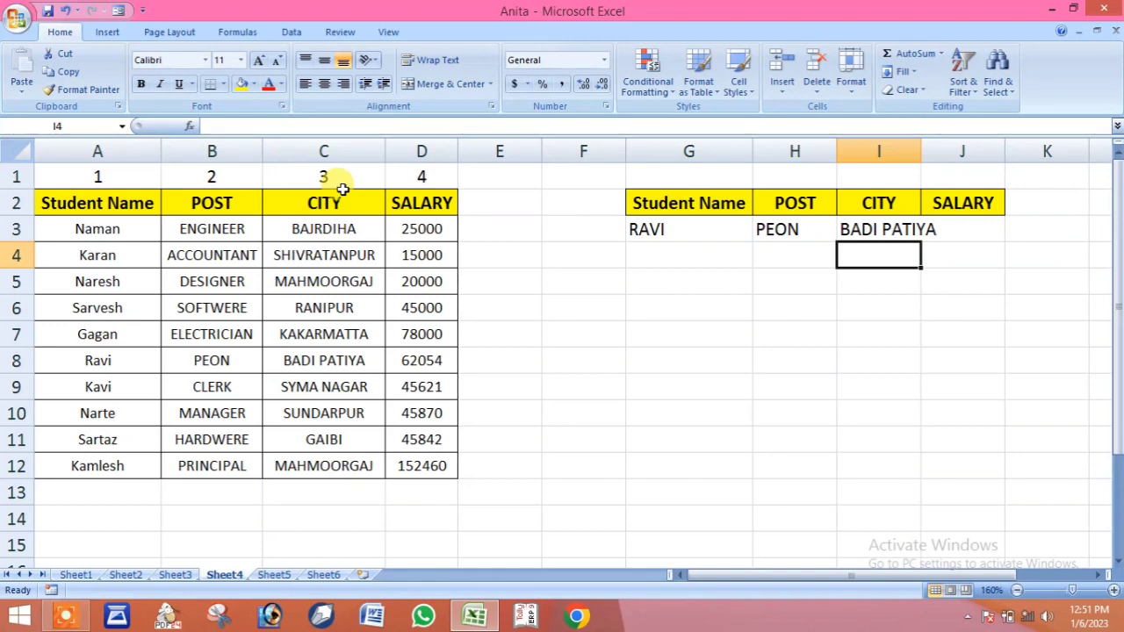
double_click(921, 151)
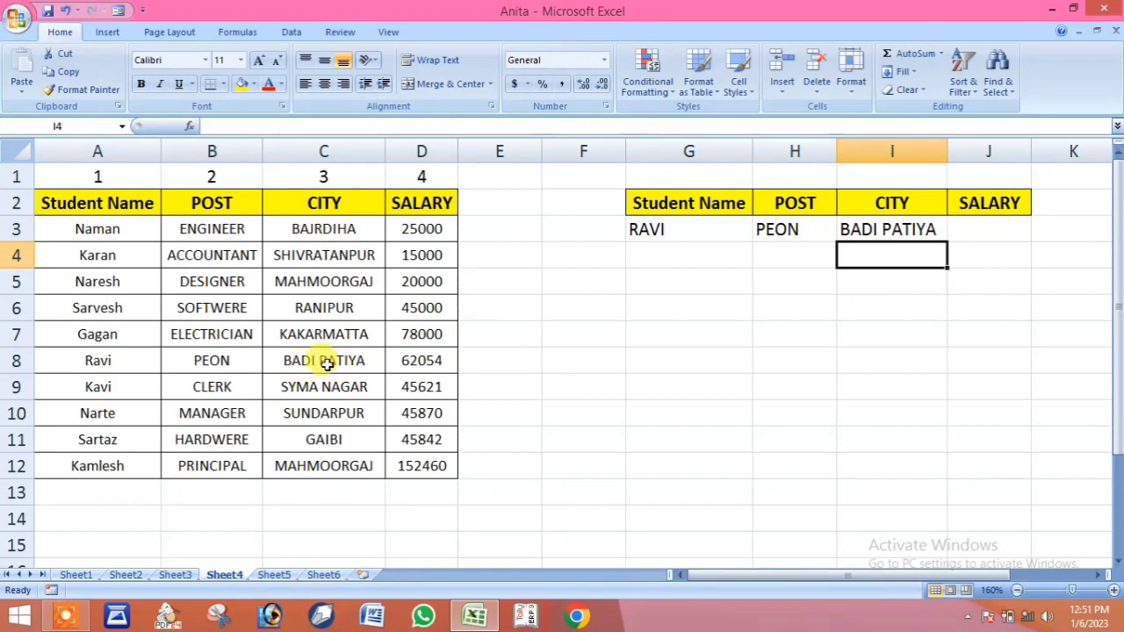
Fill the SALARY cell J3 with the exact-match lookup formula =VLOOKUP(G3,A2:D12,4,0)
click(976, 232)
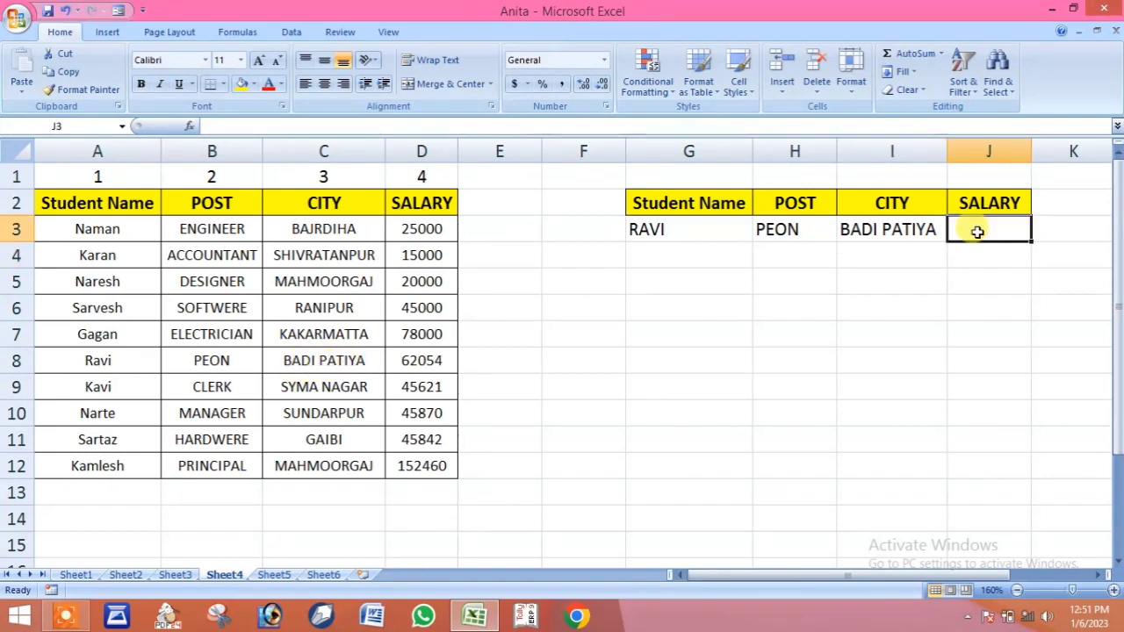
text(=)
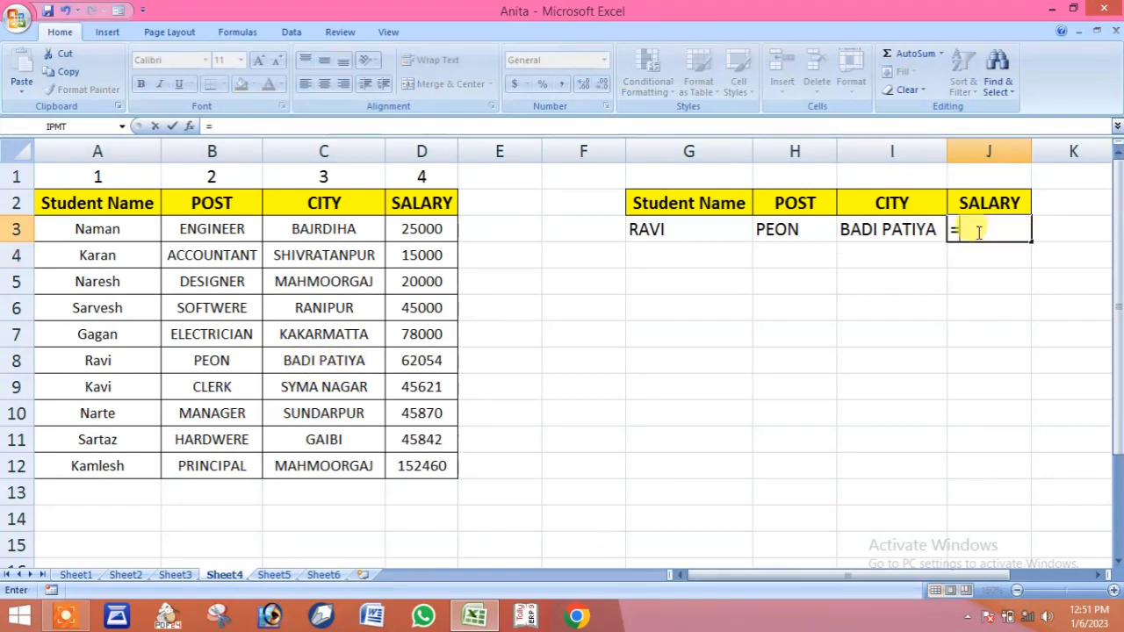
text(vl)
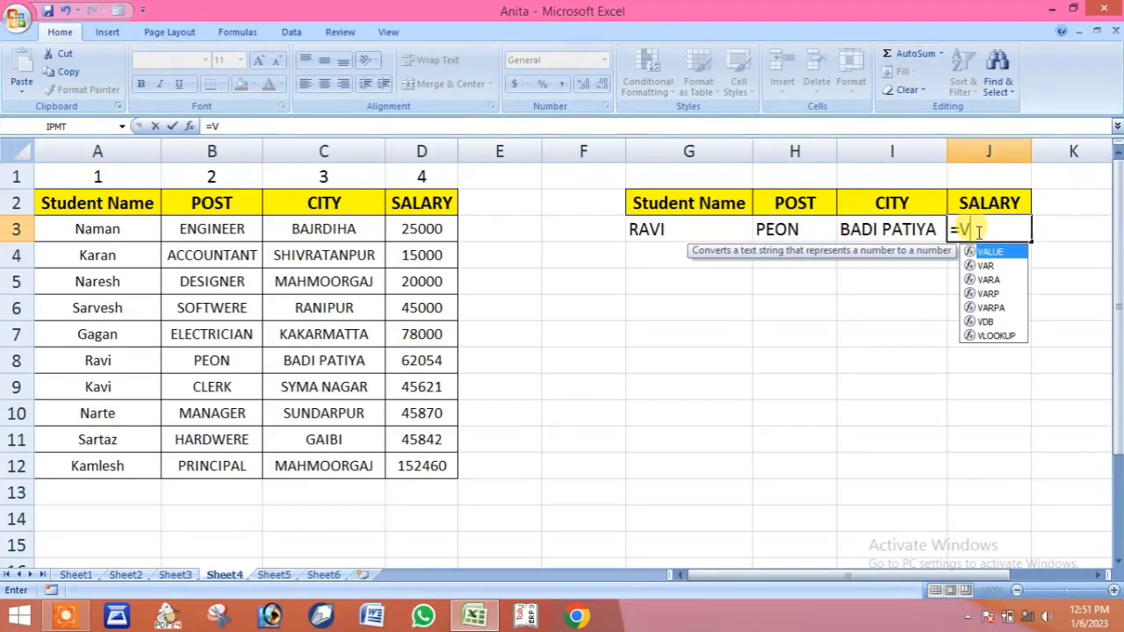
key(Tab)
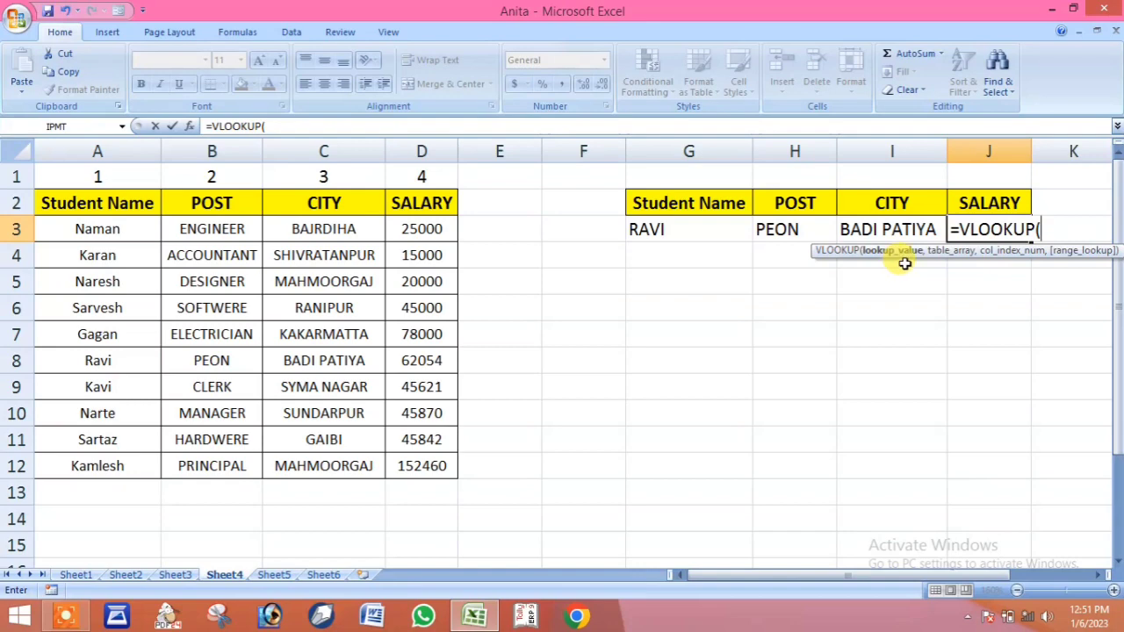
click(679, 228)
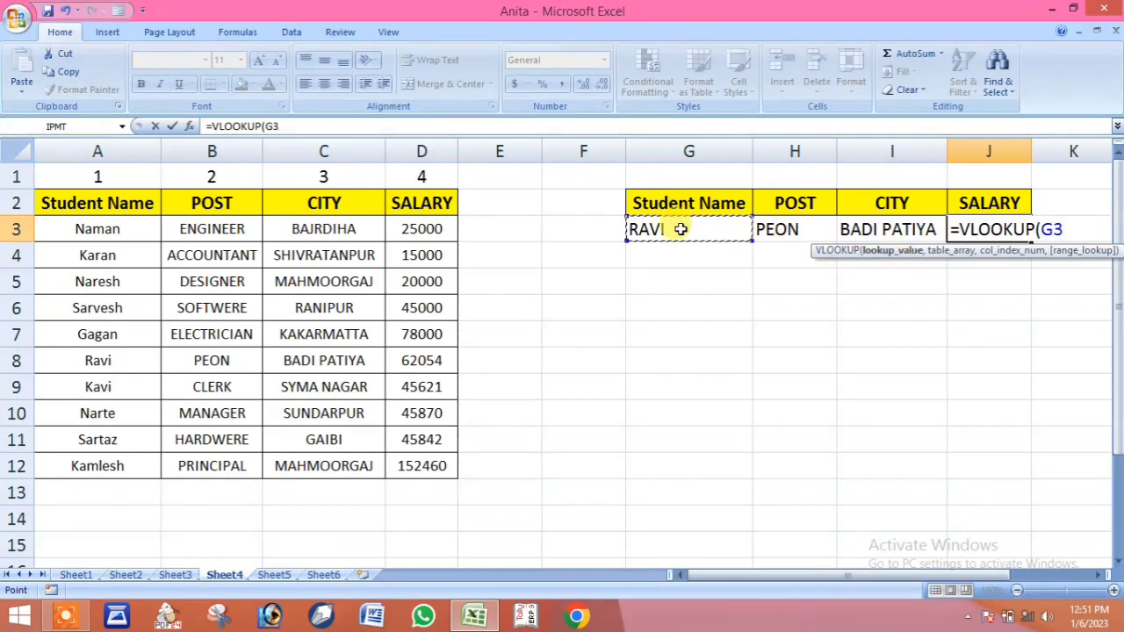
text(,)
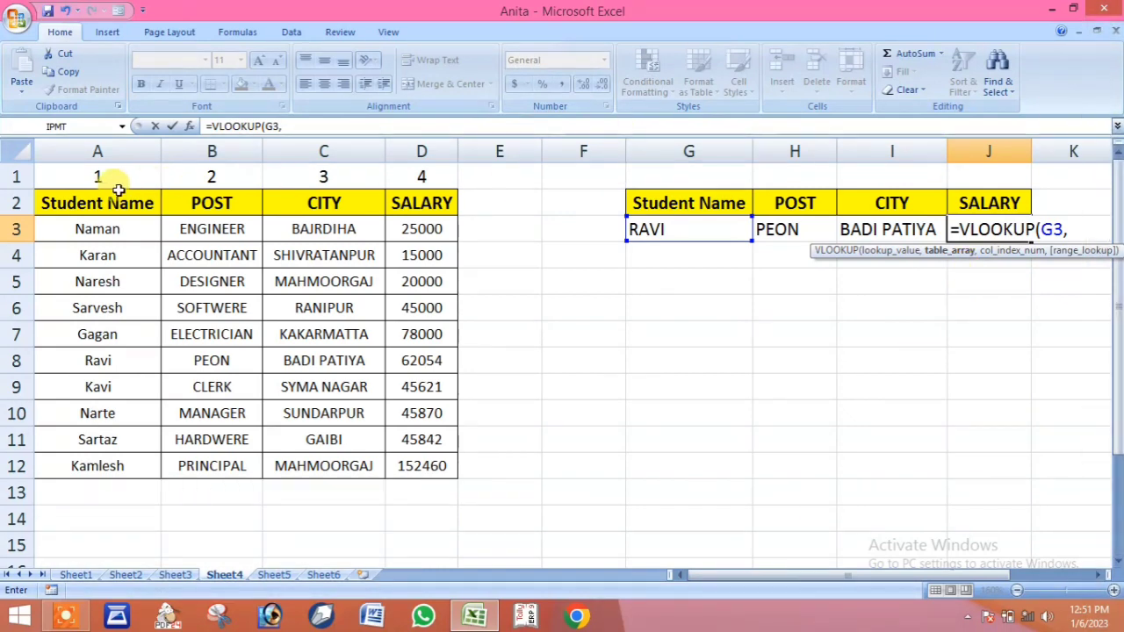
drag(120, 202, 392, 463)
text(,)
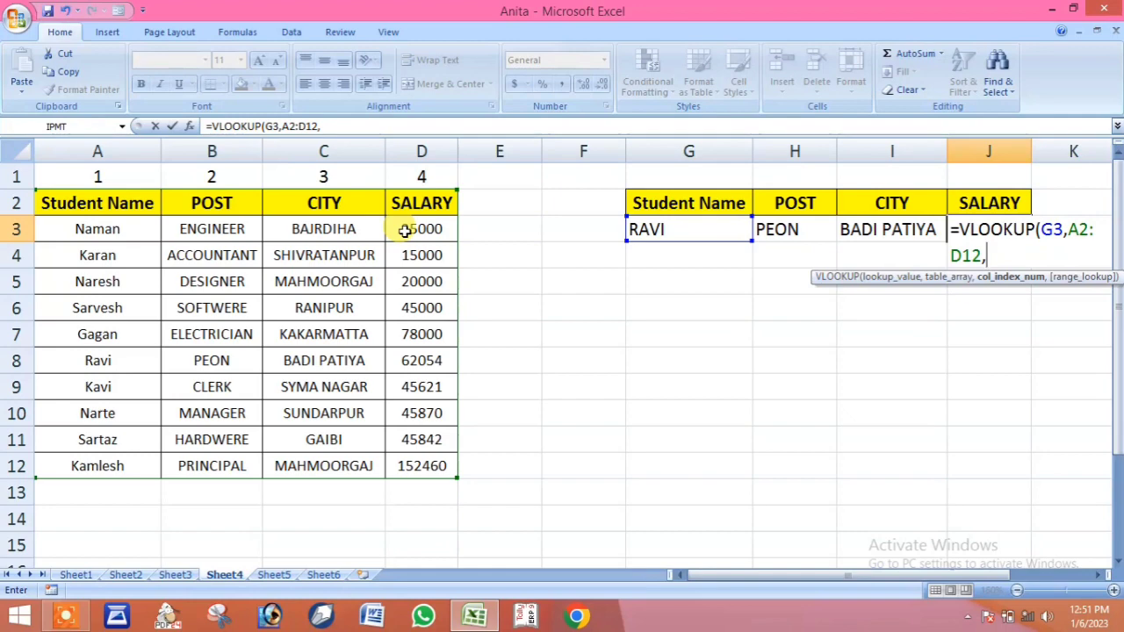
text(4,)
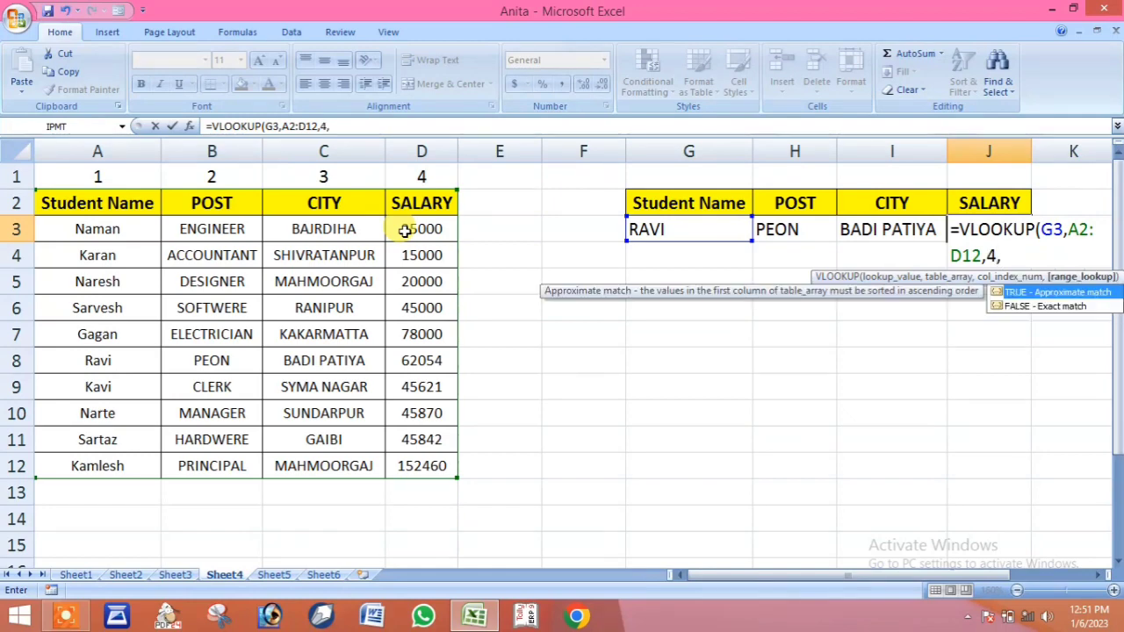
text(0))
key(Return)
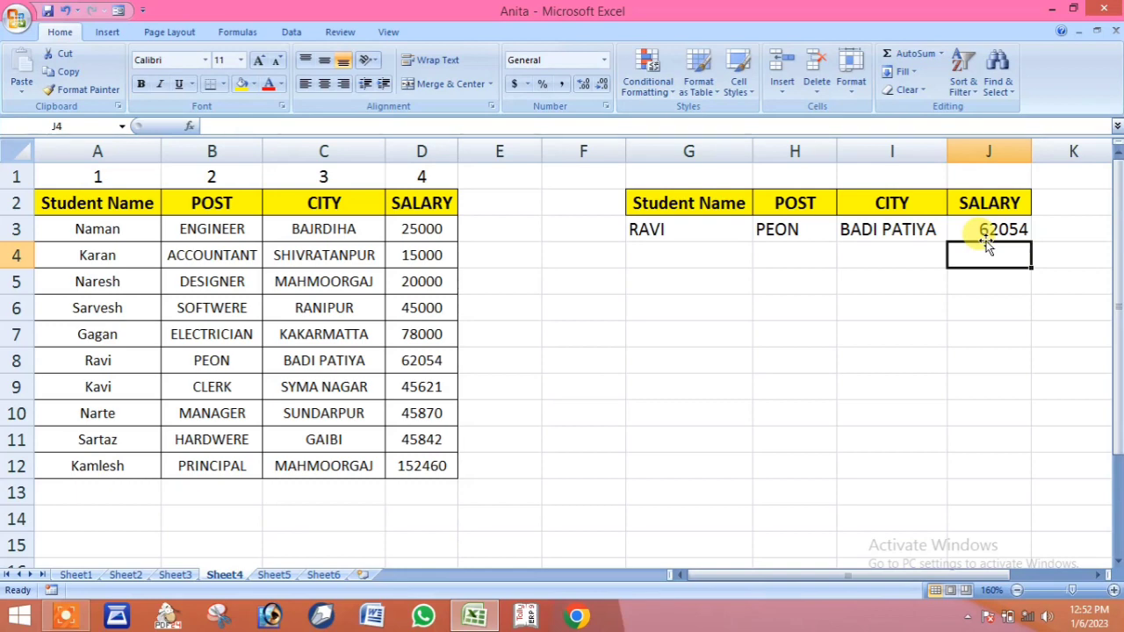
Replace the lookup name in G3 with the student name listed in A9
click(684, 231)
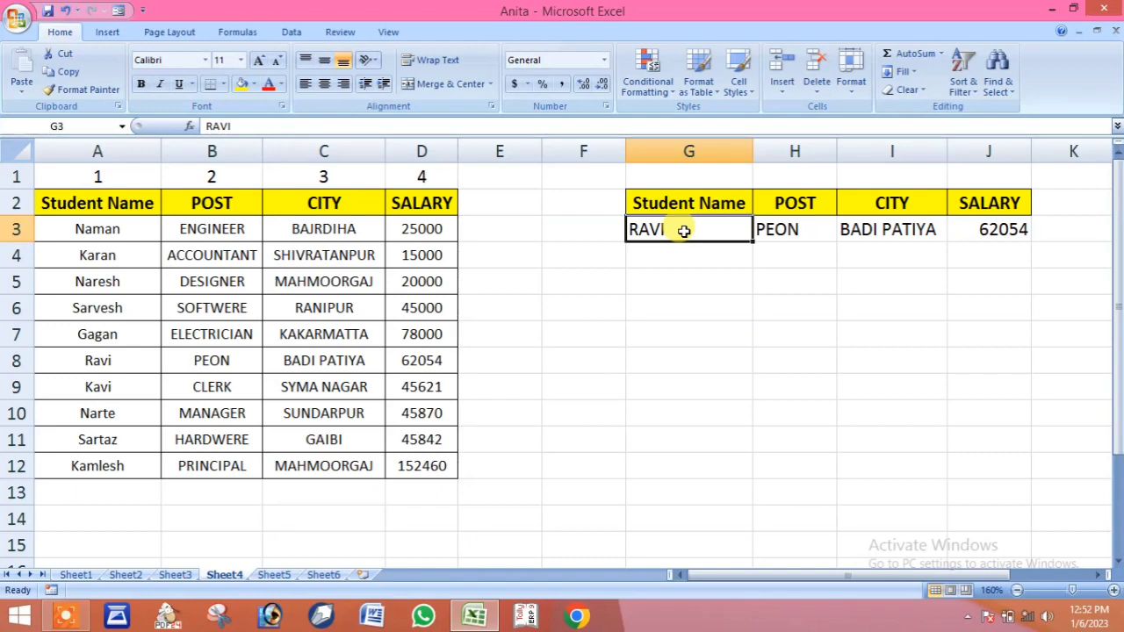
text(KAVI)
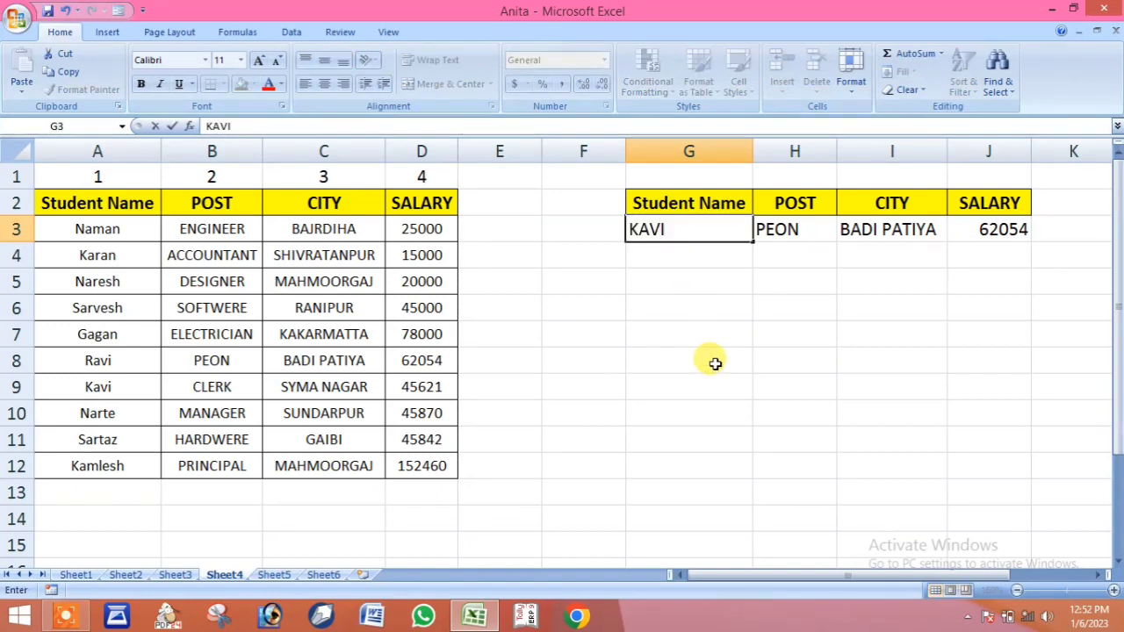
click(716, 364)
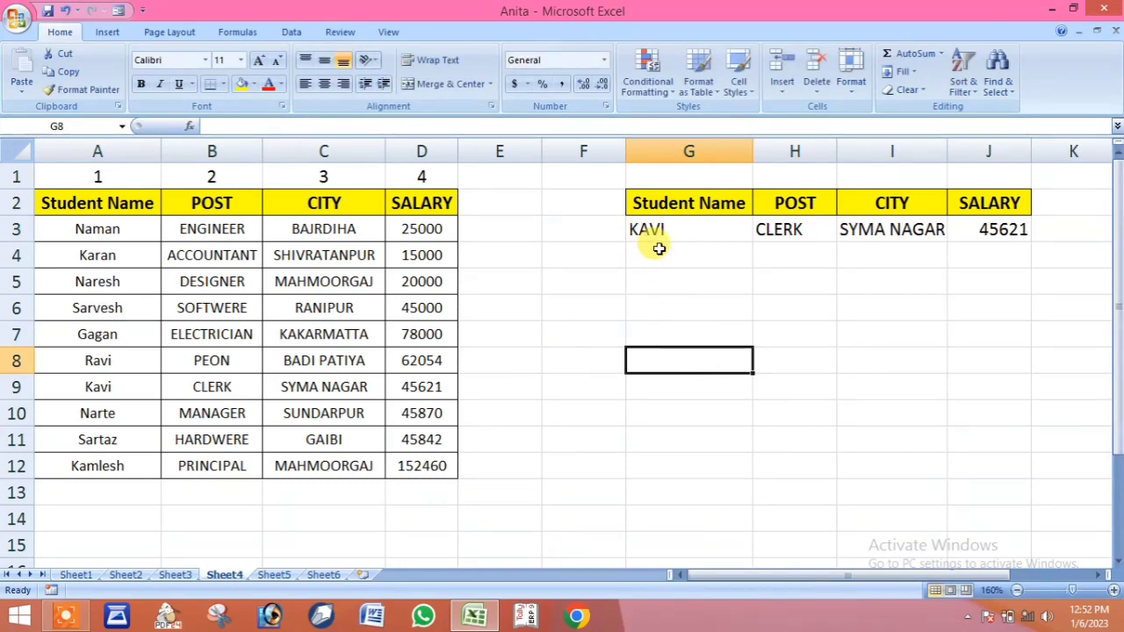